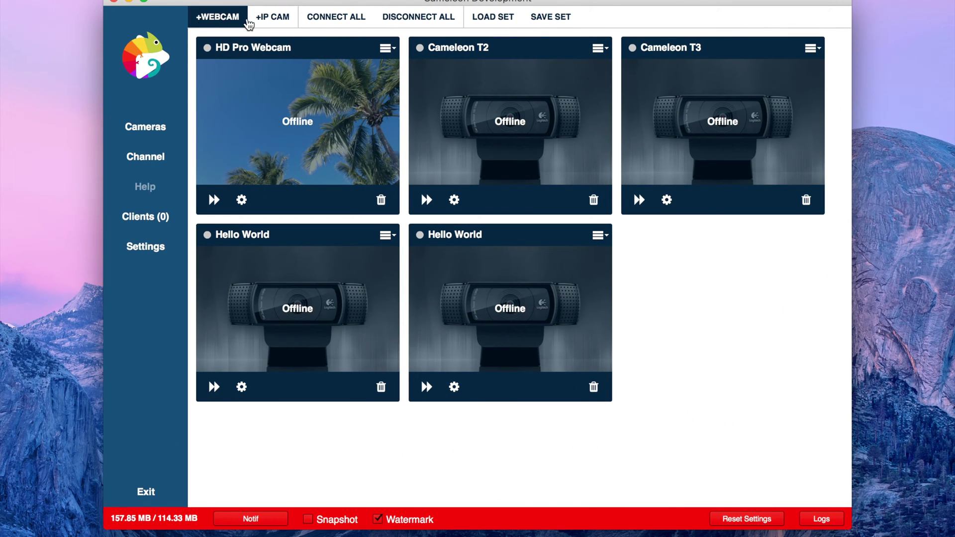
- Start the add-webcam wizard from the +WEBCAM toolbar button
click(217, 20)
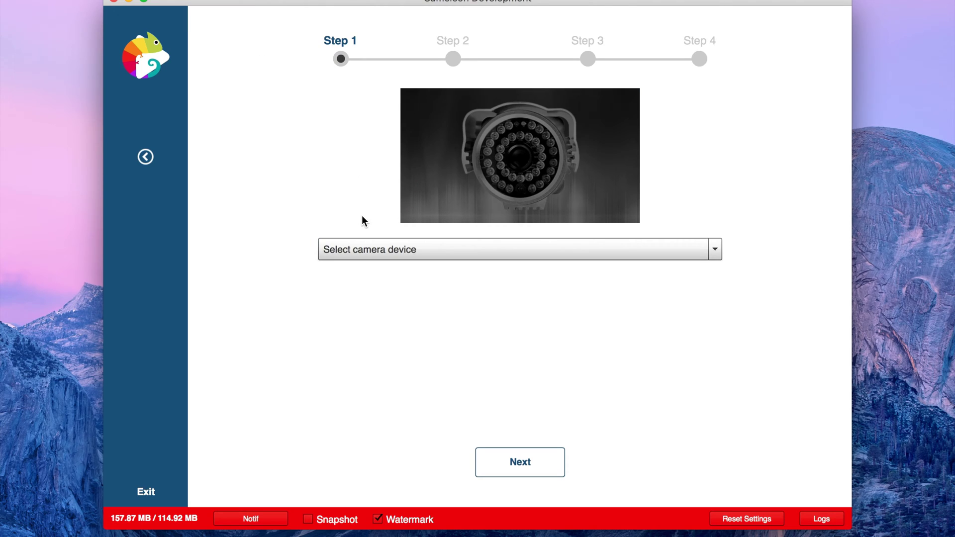
- Select the HD Pro Webcam C920 in 1280x720 30 FPS mode, using it for audio too
click(383, 246)
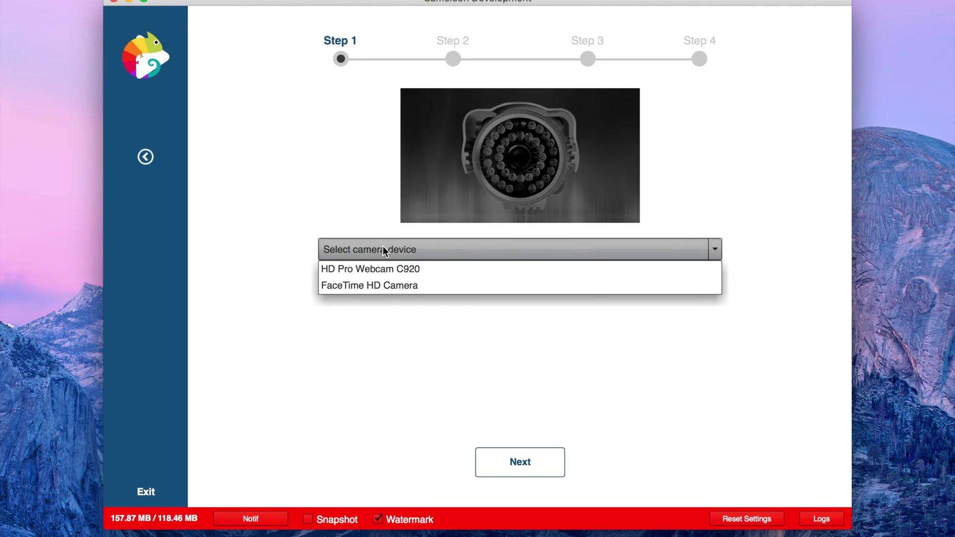
click(389, 271)
click(407, 293)
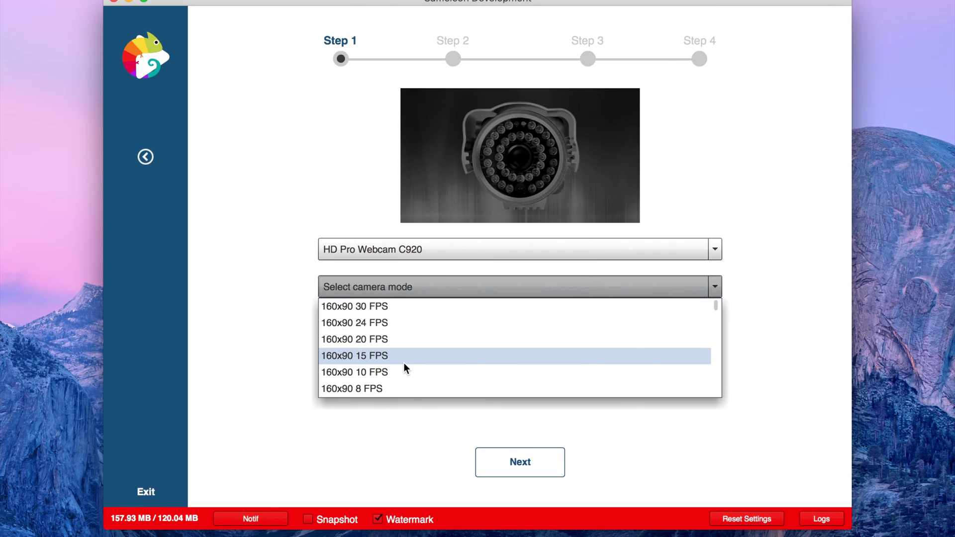
scroll(404, 362, down, 10)
scroll(405, 368, down, 15)
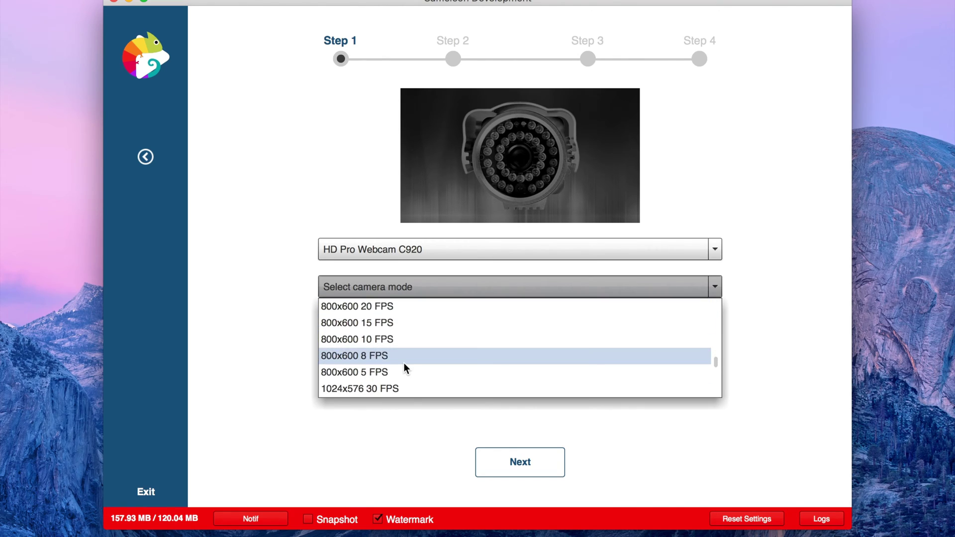
scroll(404, 363, down, 2)
scroll(404, 364, up, 3)
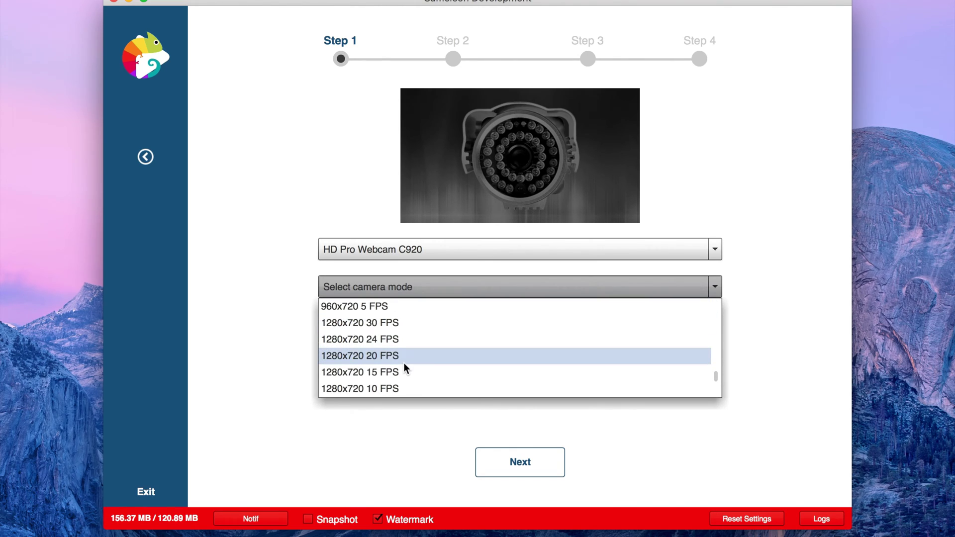
click(396, 324)
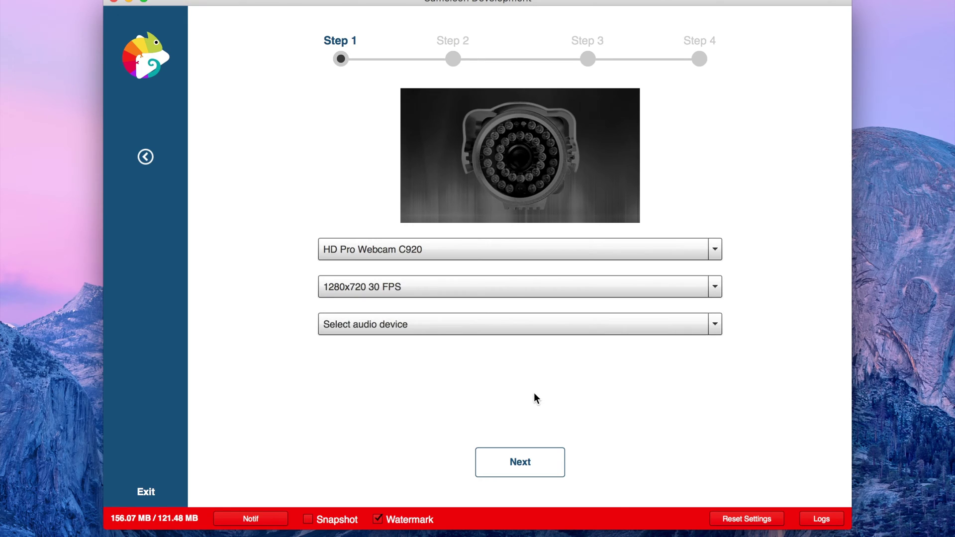
click(461, 324)
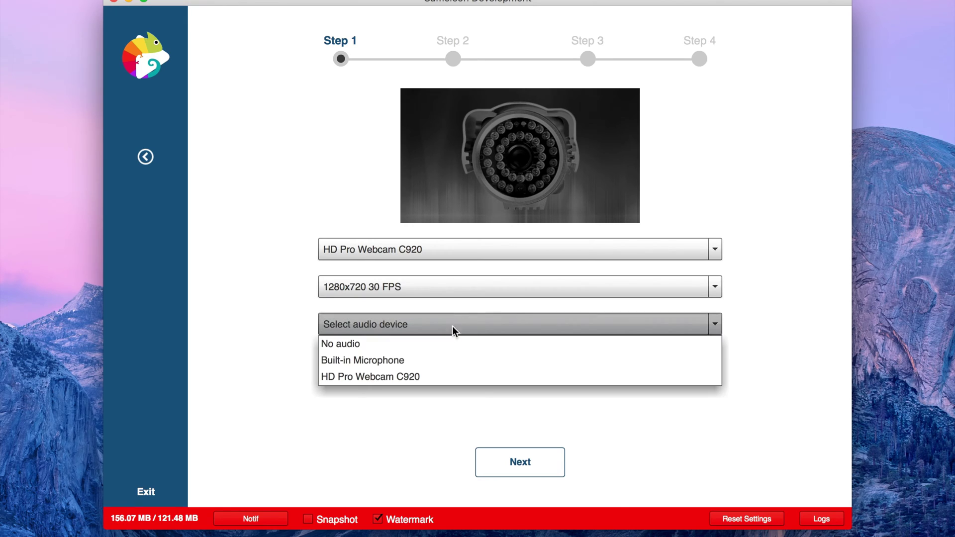
click(438, 376)
click(526, 464)
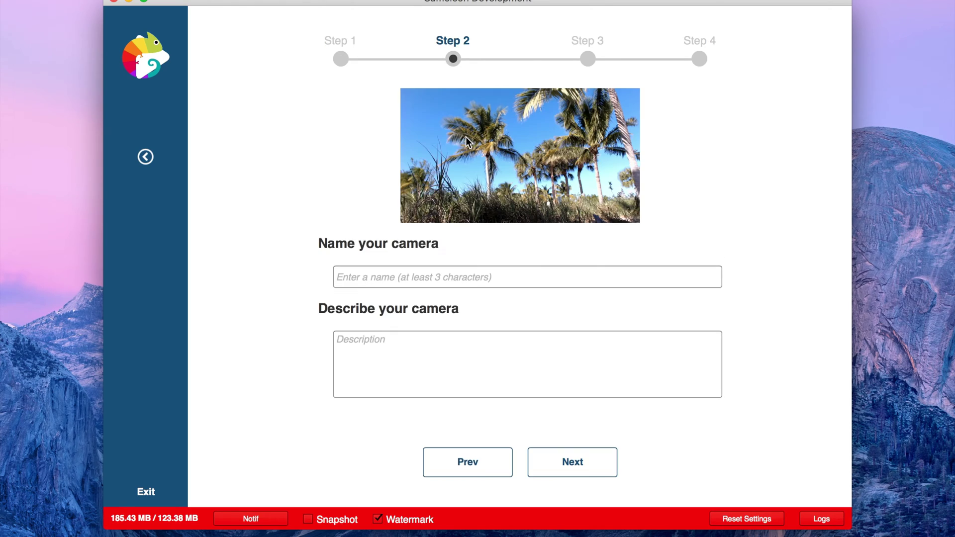
- Name the camera 'Hello World' with the description 'I am LIVE!'
click(363, 281)
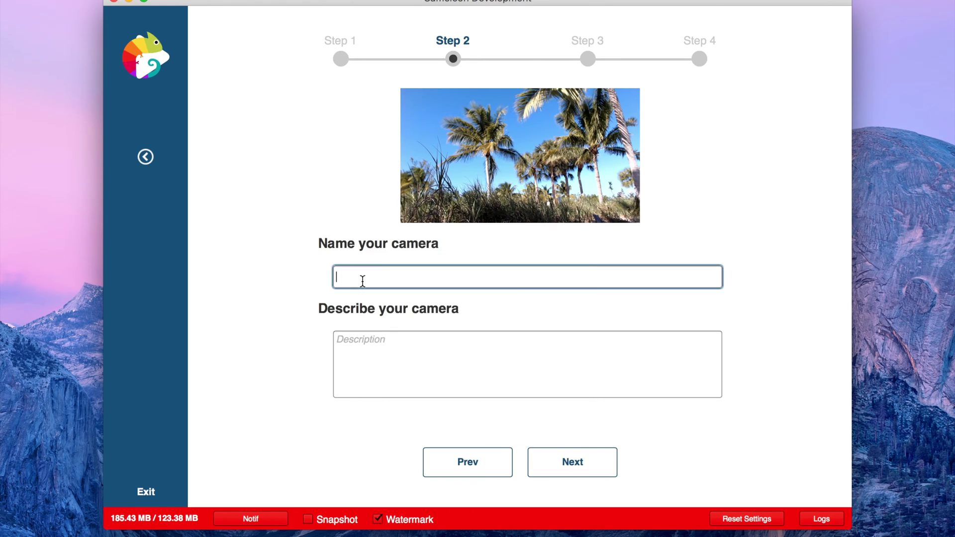
text(Hello World)
click(386, 363)
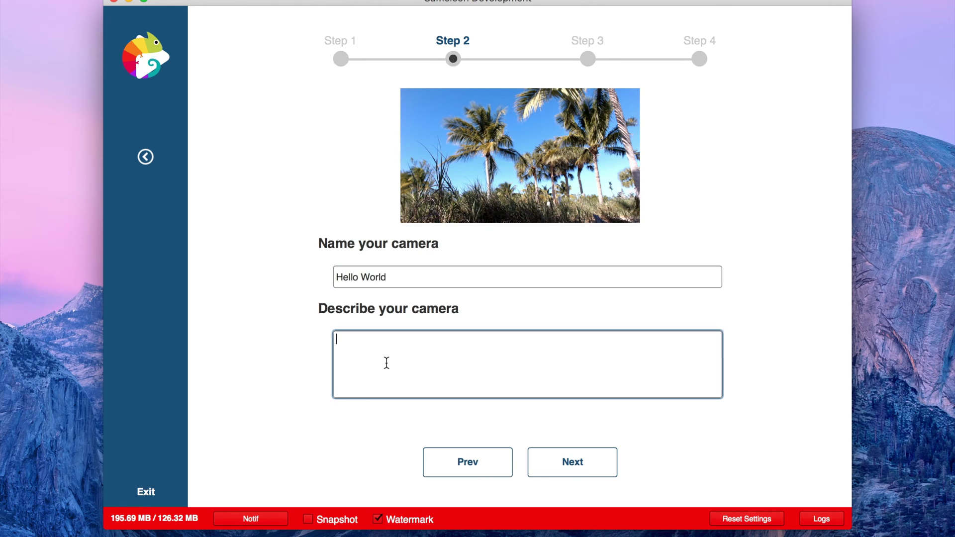
text(I am LIVE!)
click(577, 472)
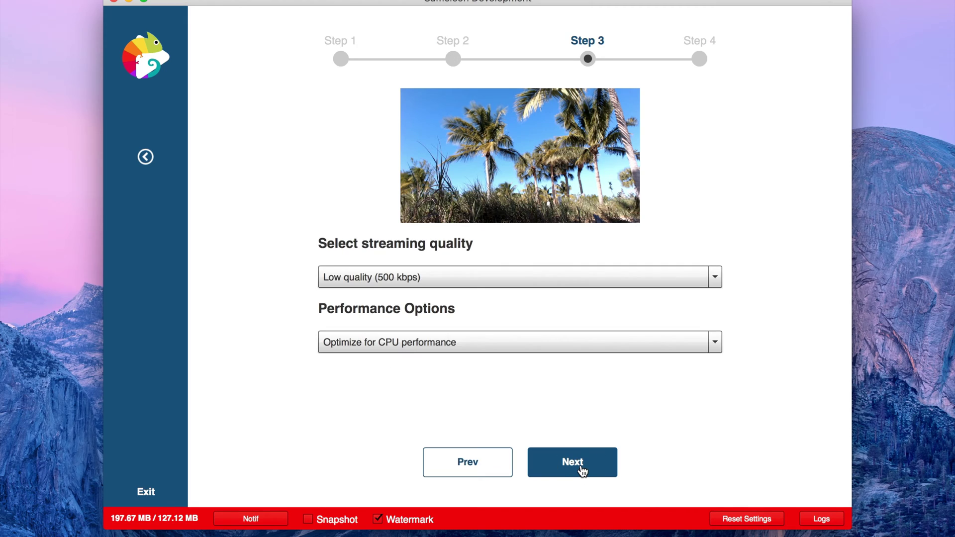
- Choose Medium streaming quality (800 kbps) and continue to the output options
click(453, 269)
click(429, 314)
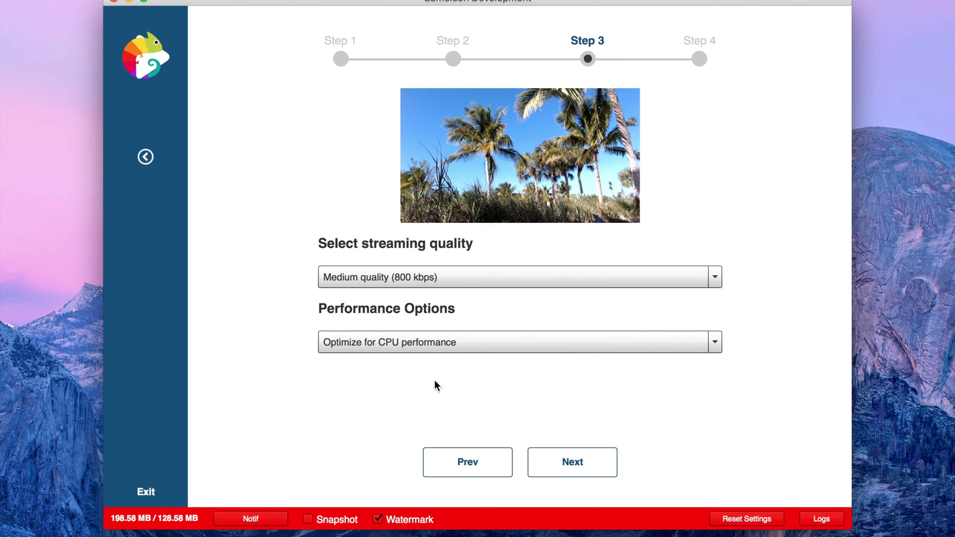
click(566, 469)
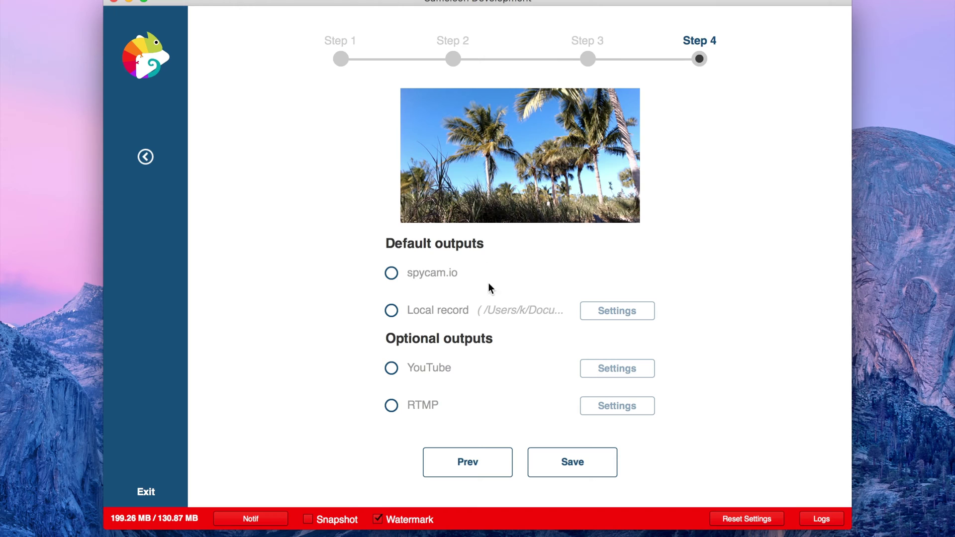
- Enable YouTube streaming output and save the new webcam setup
click(391, 368)
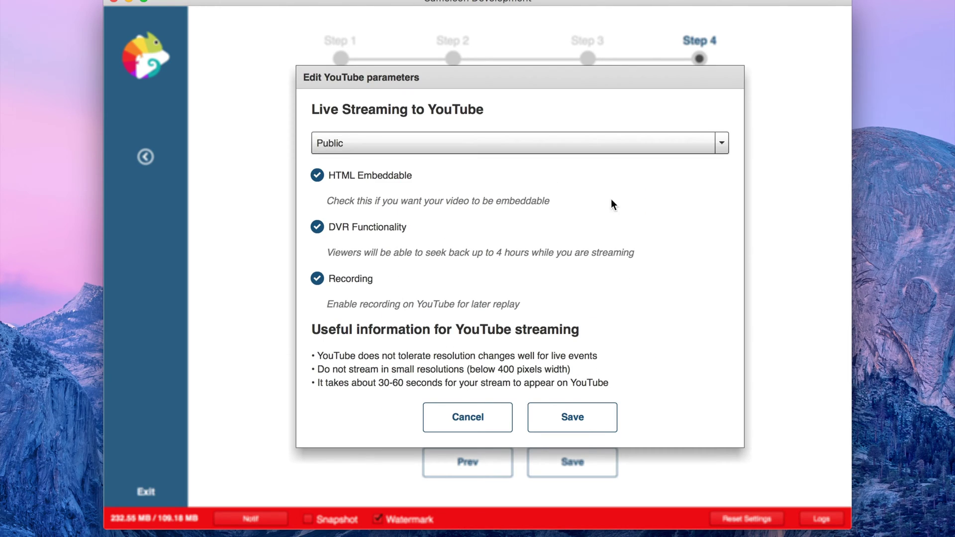
click(575, 419)
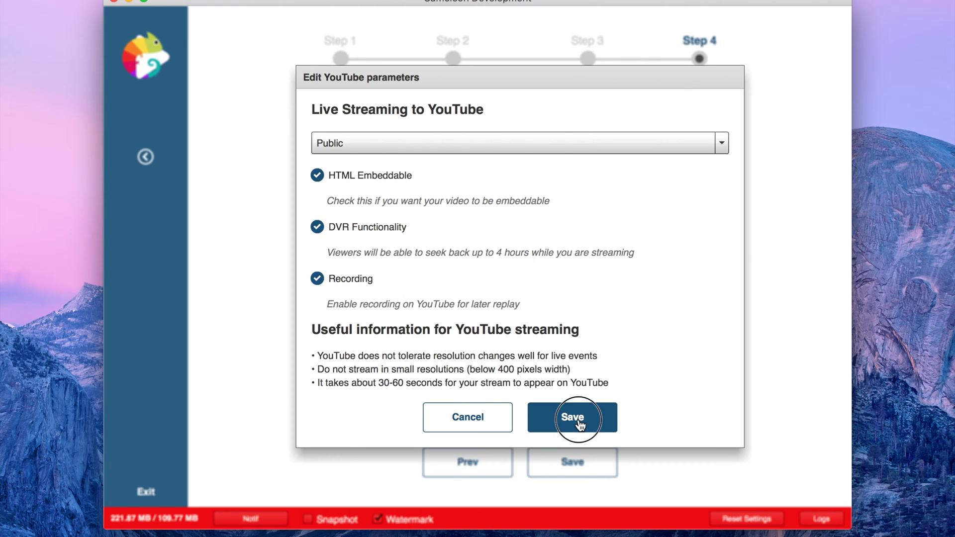
click(577, 464)
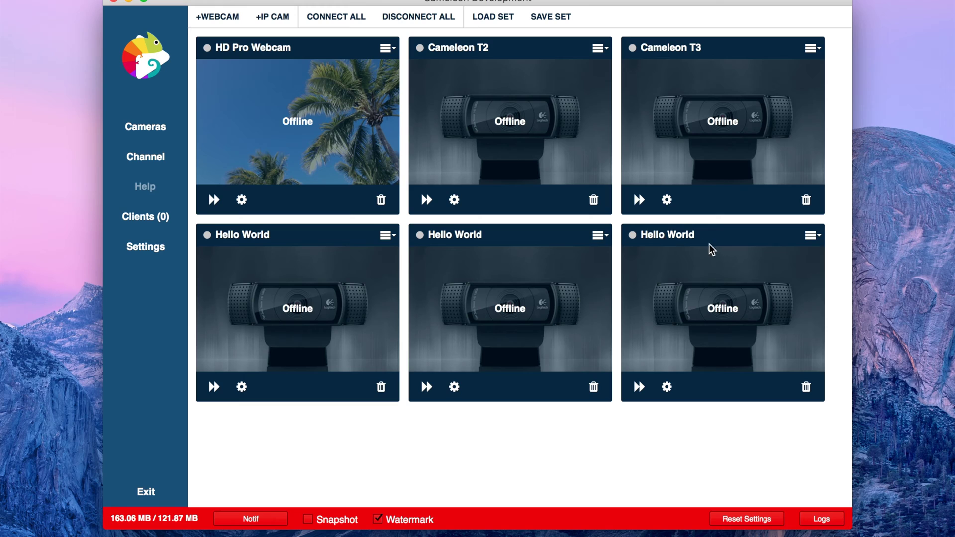
- Connect the Hello World camera and copy its YouTube live stream URL
click(640, 388)
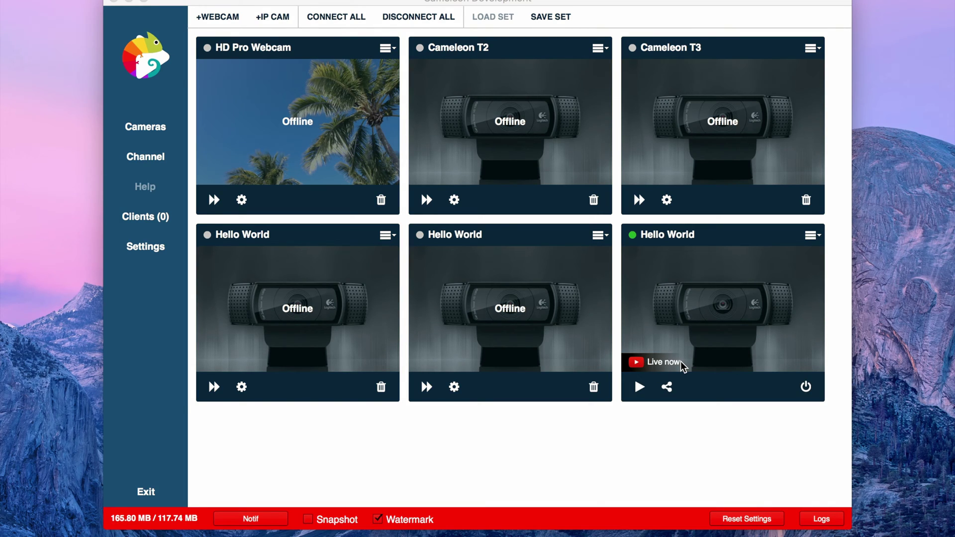
click(667, 388)
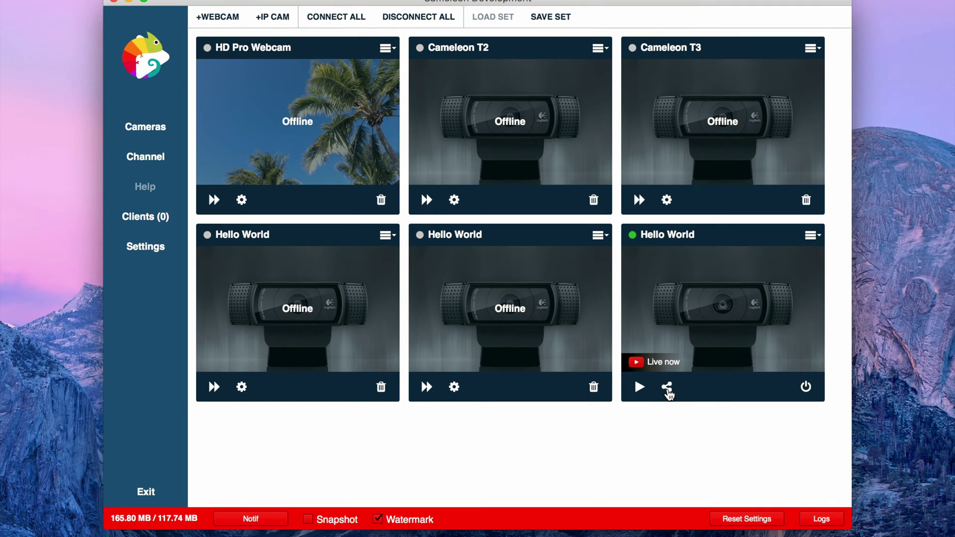
click(611, 227)
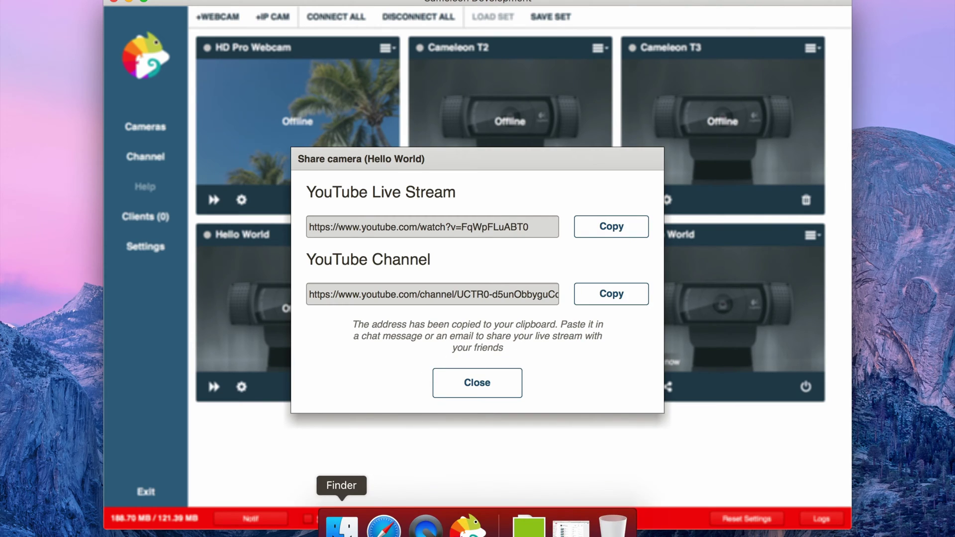
- Load the copied Hello World live stream link in the browser
click(384, 523)
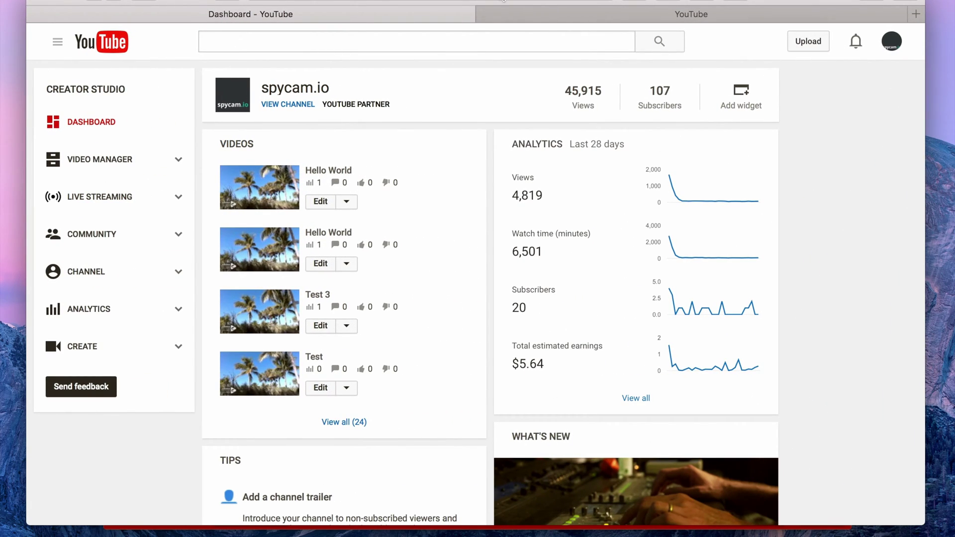
key(super+l)
key(super+v)
key(Return)
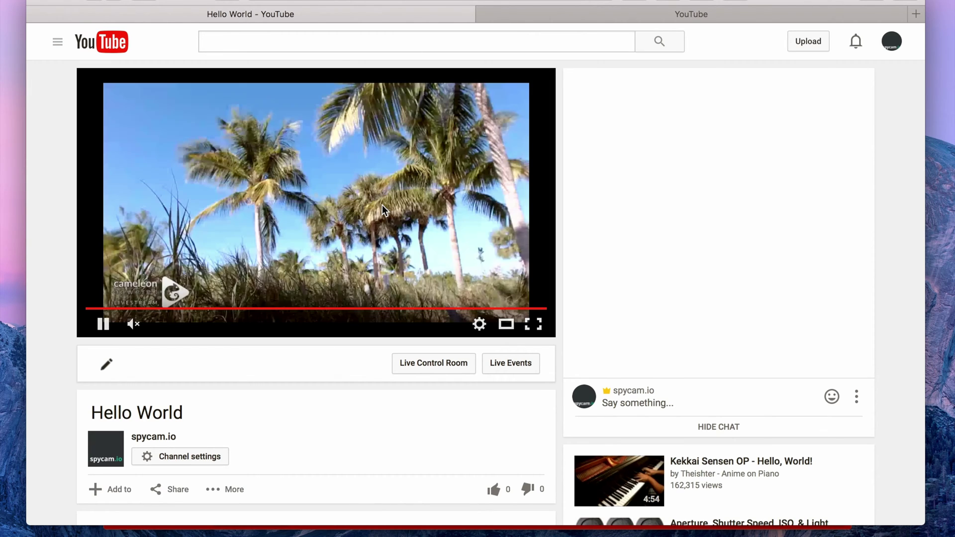
- Set the player's video quality to the highest available resolution
click(480, 326)
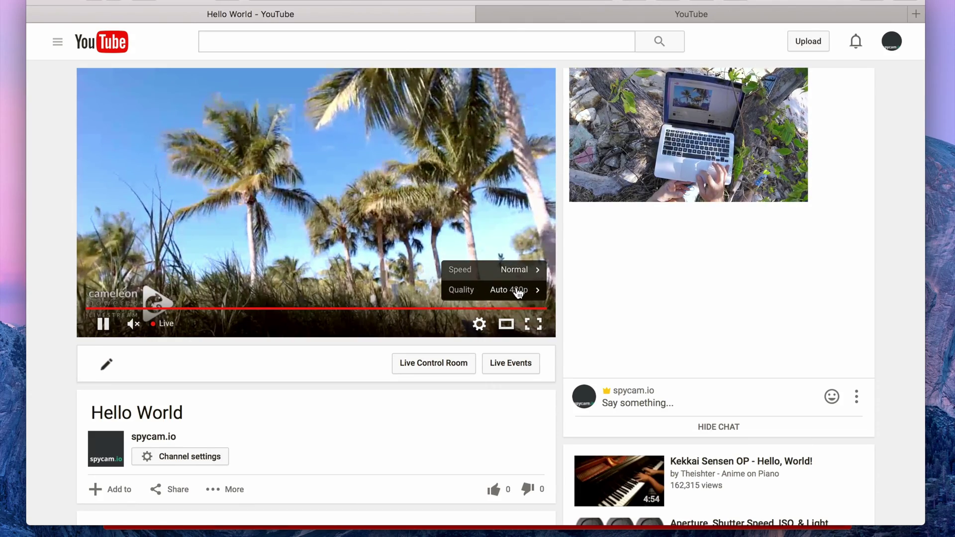
click(519, 291)
click(519, 195)
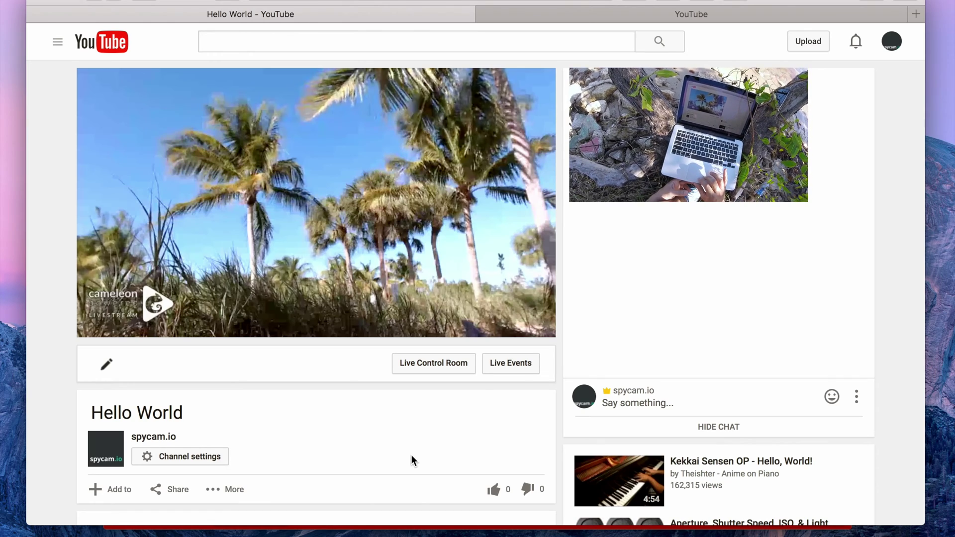
- Review the video's Share, Embed and Email sharing options
scroll(412, 455, down, 3)
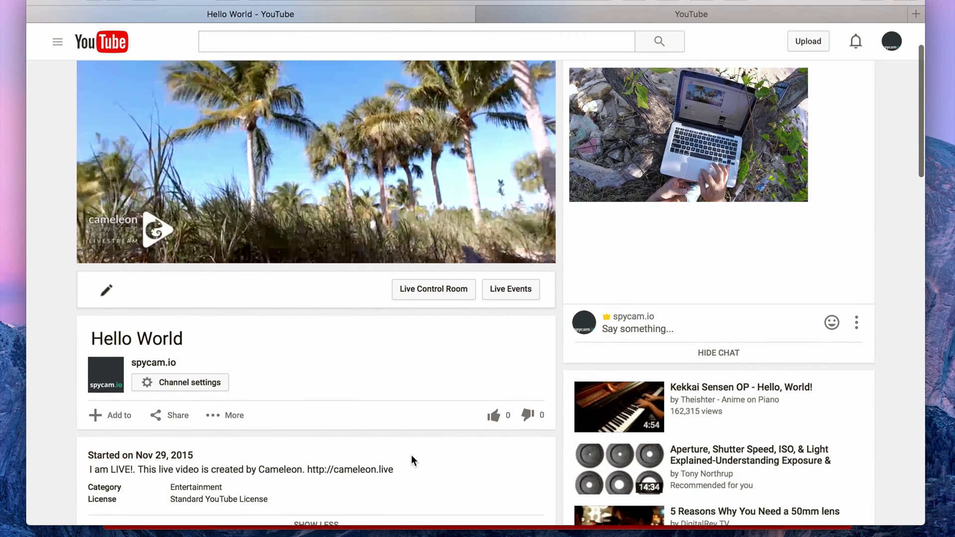
click(169, 415)
scroll(223, 460, down, 2)
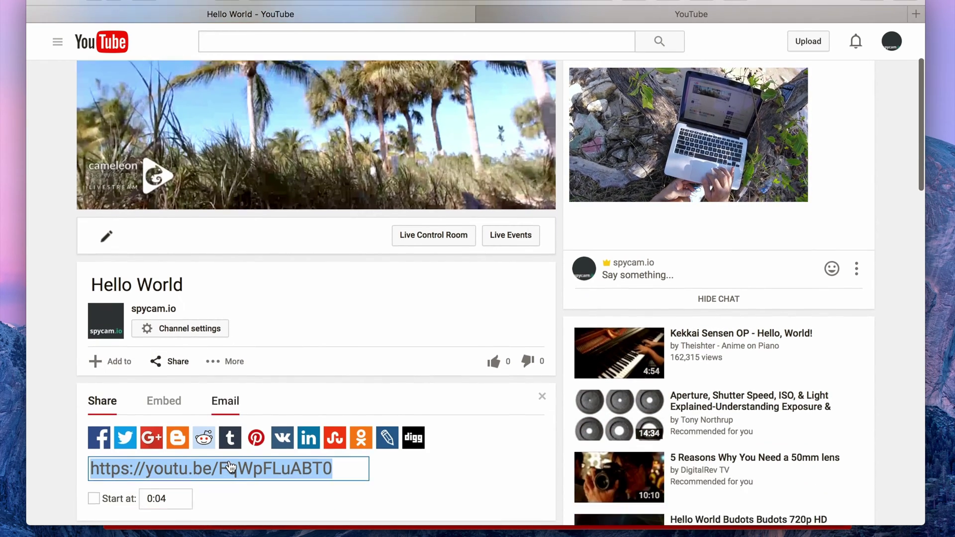
click(171, 367)
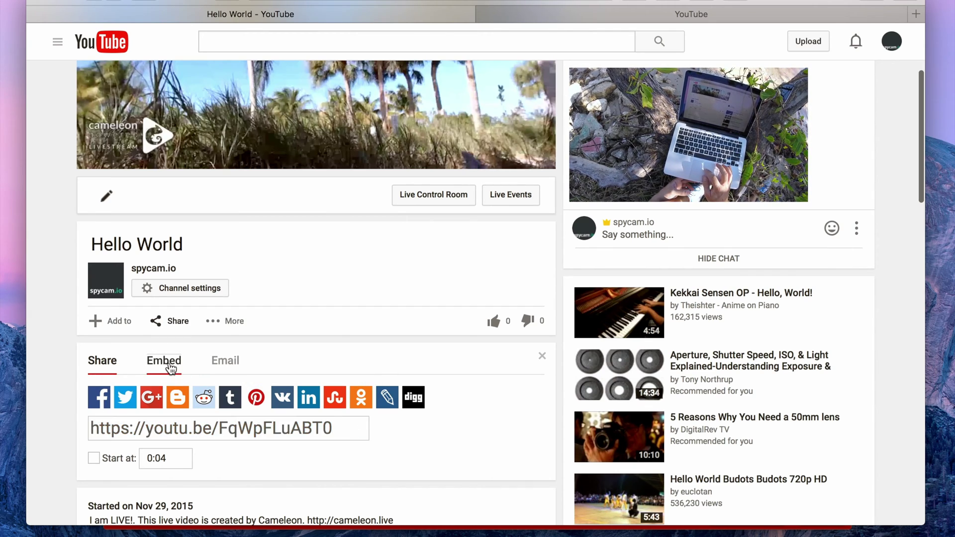
click(224, 363)
scroll(279, 440, down, 2)
scroll(280, 440, up, 5)
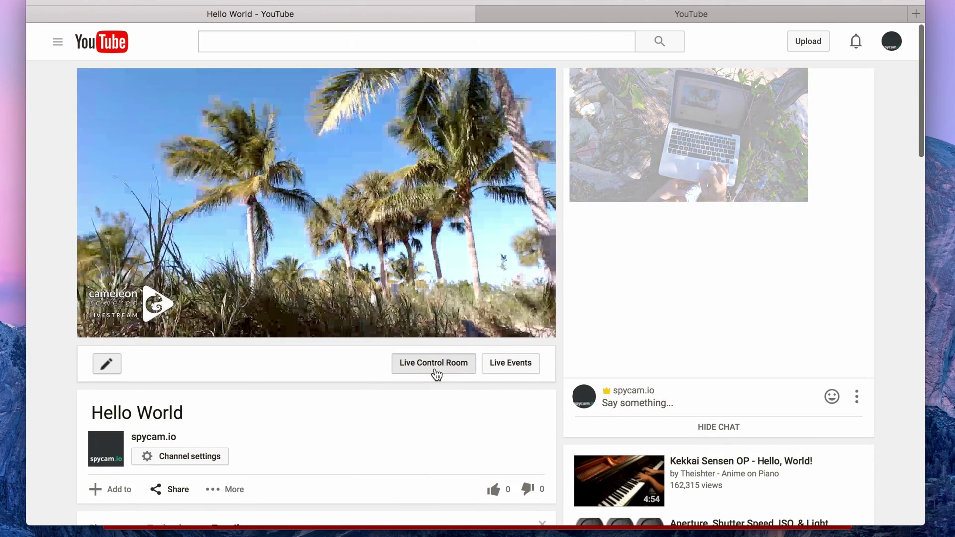
- Check the stream's 720p health in Live Control Room, then minimize the browser
click(437, 374)
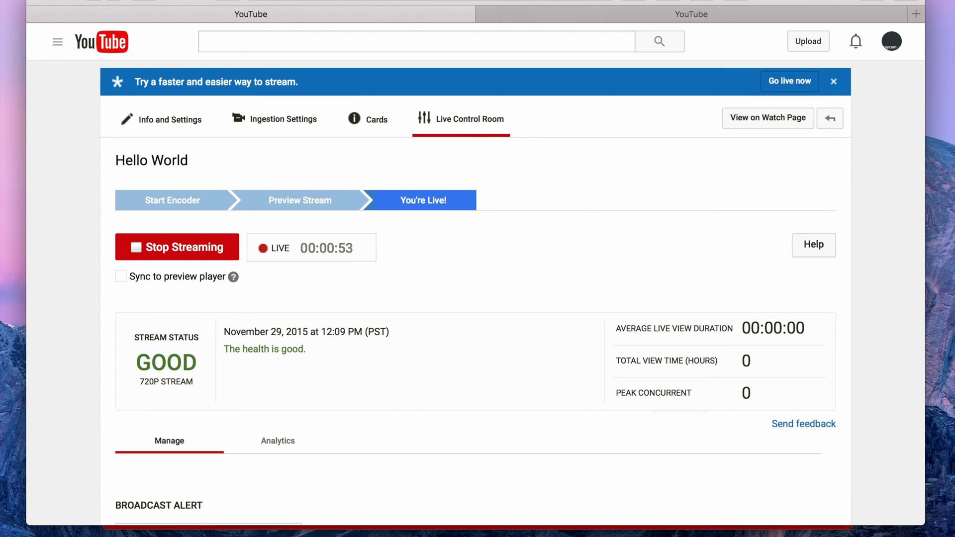
click(58, 2)
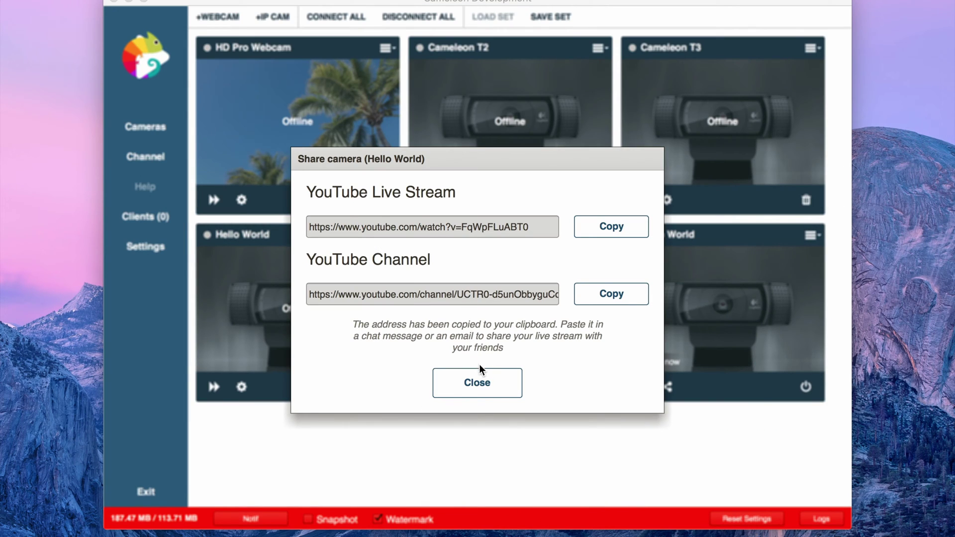
- Close the share dialog, review Hello World's 1280x720 30 FPS details, and return to the grid
click(486, 383)
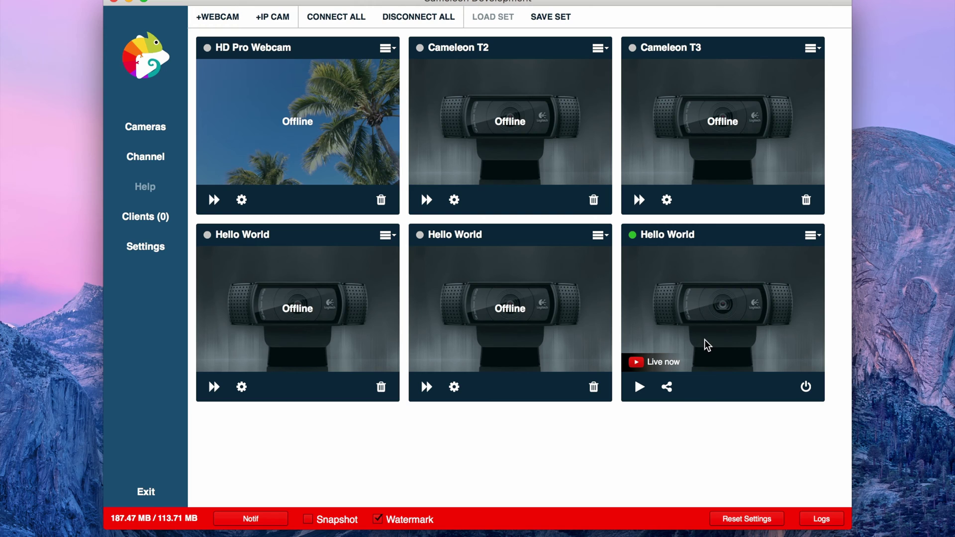
click(639, 388)
mouse_move(509, 189)
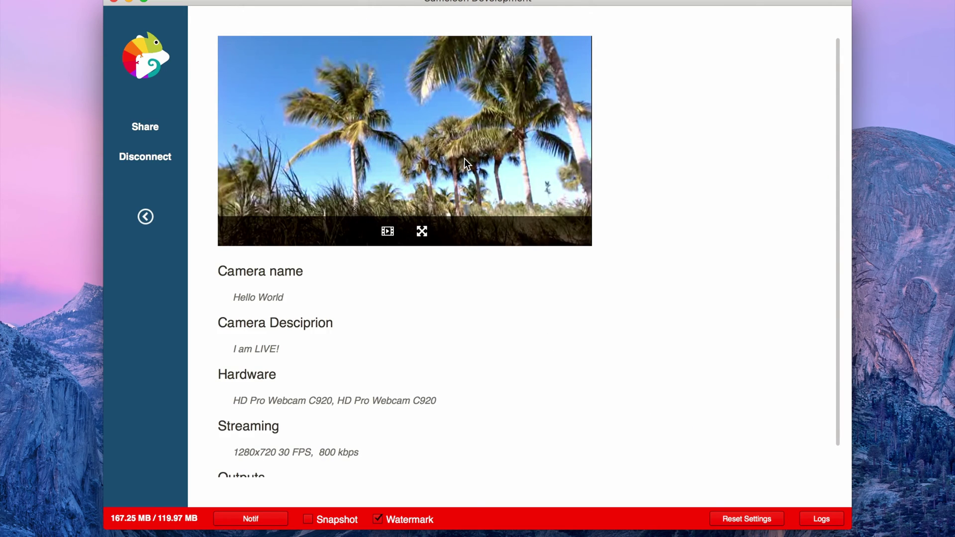
scroll(399, 351, down, 2)
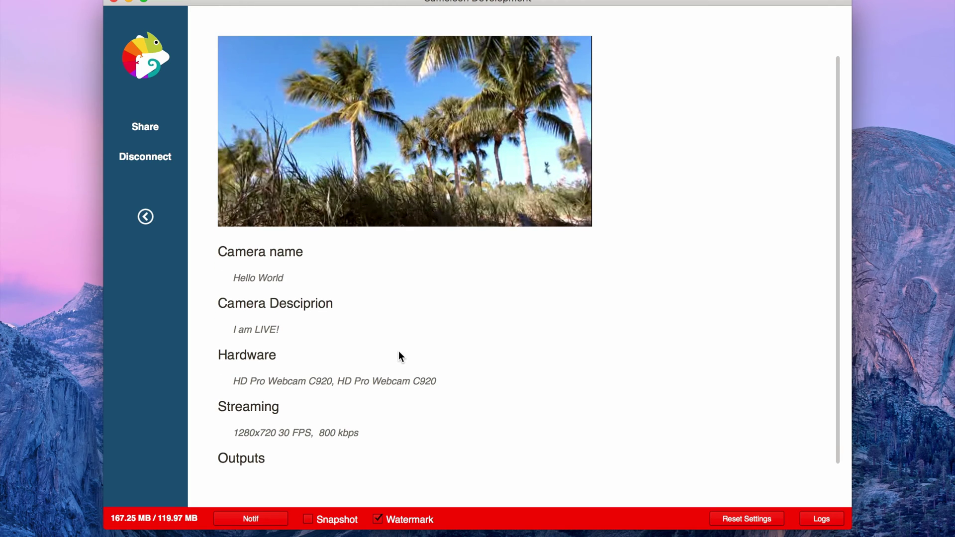
click(145, 217)
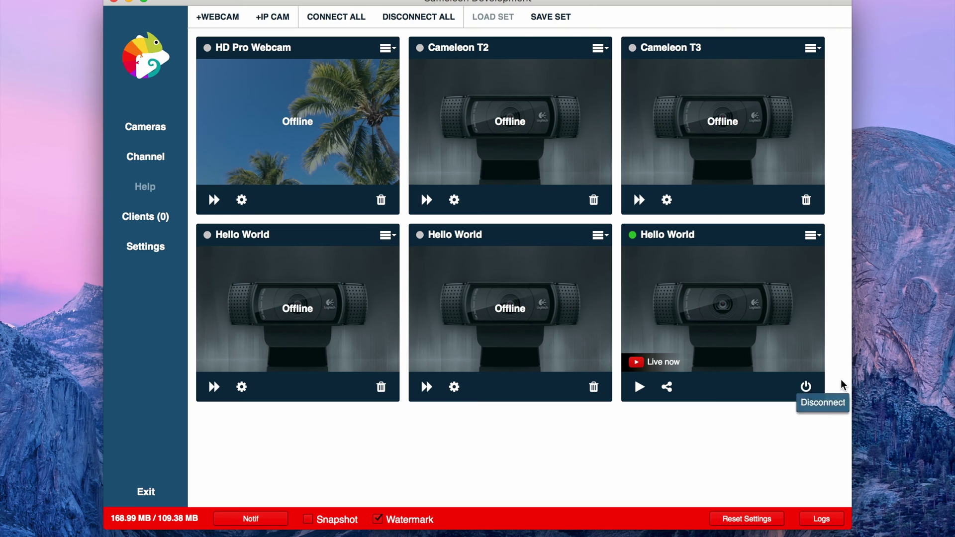
- Disconnect the Hello World camera, then reconnect it to resume YouTube streaming
click(807, 388)
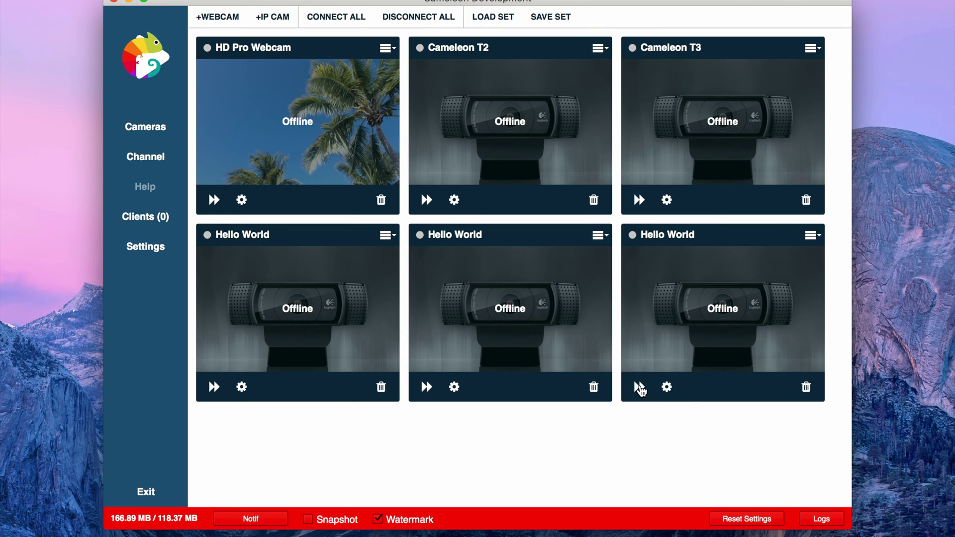
click(640, 387)
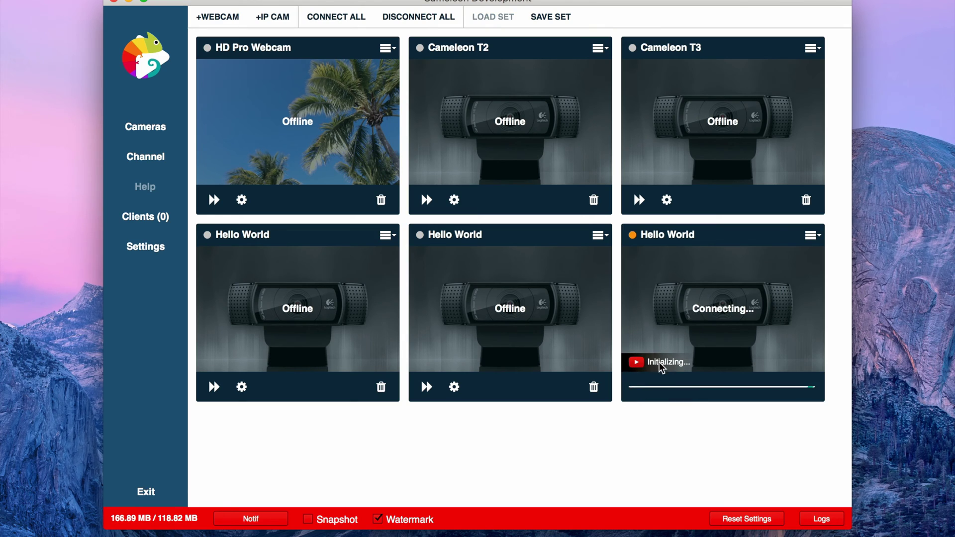